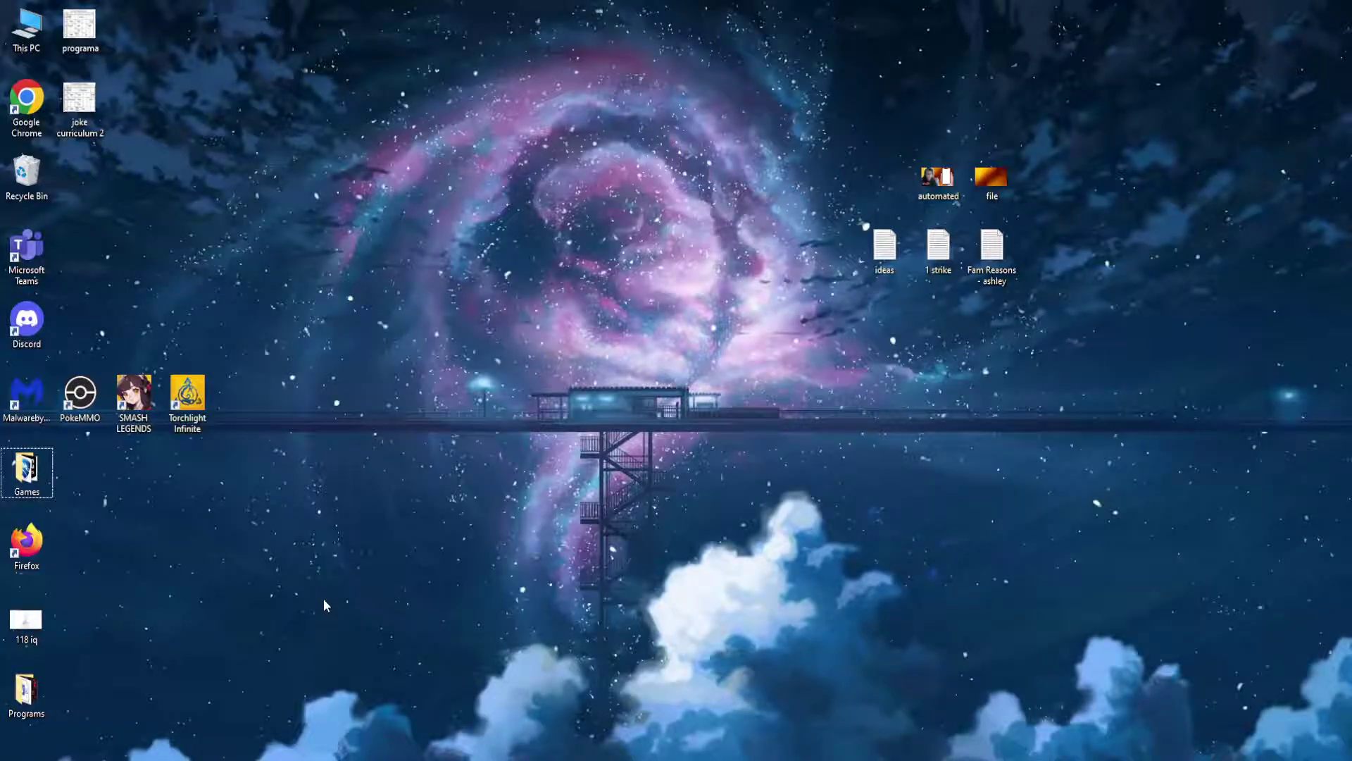
Search Windows for 'Epic' and bring up the Epic Games Launcher result's context menu.
{"action": "key", "text": "super+s"}
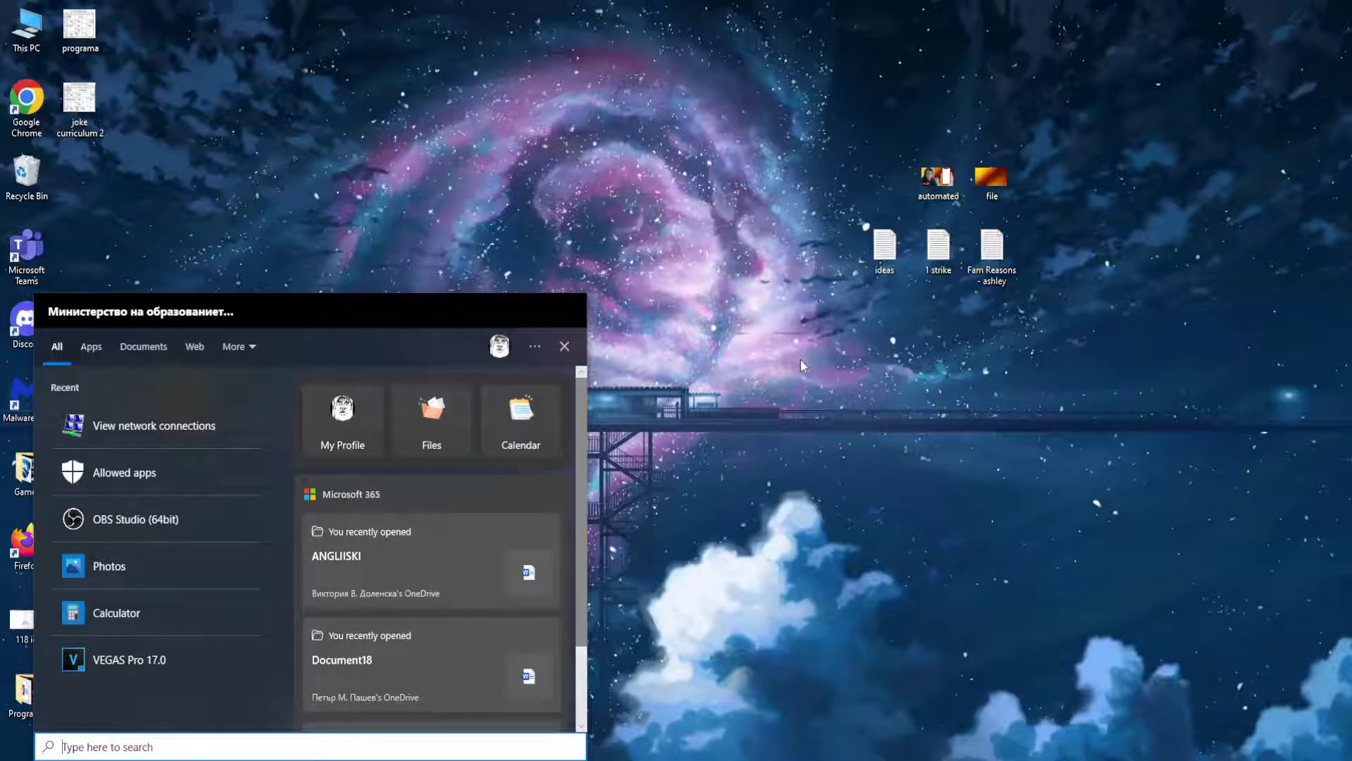
{"action": "type", "text": "Epic"}
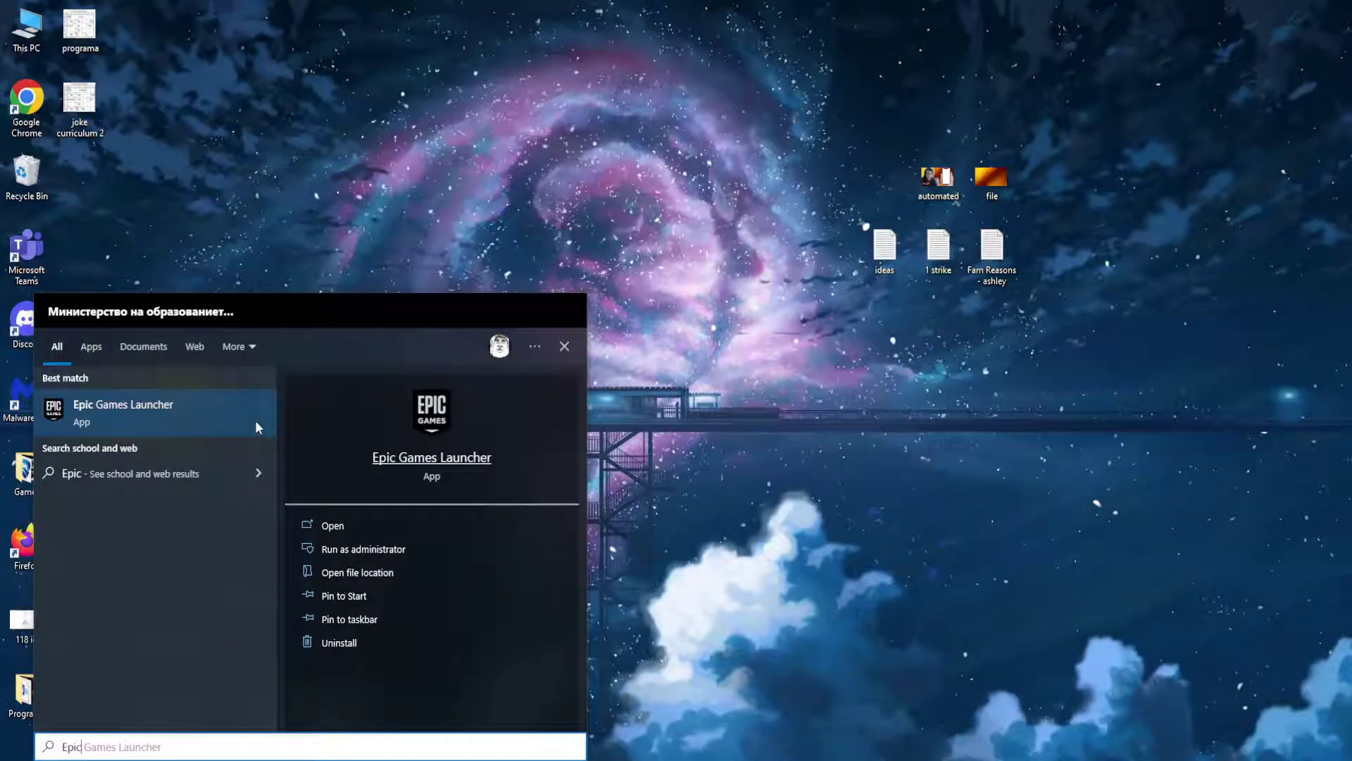
{"action": "right_click", "coordinate": [148, 412]}
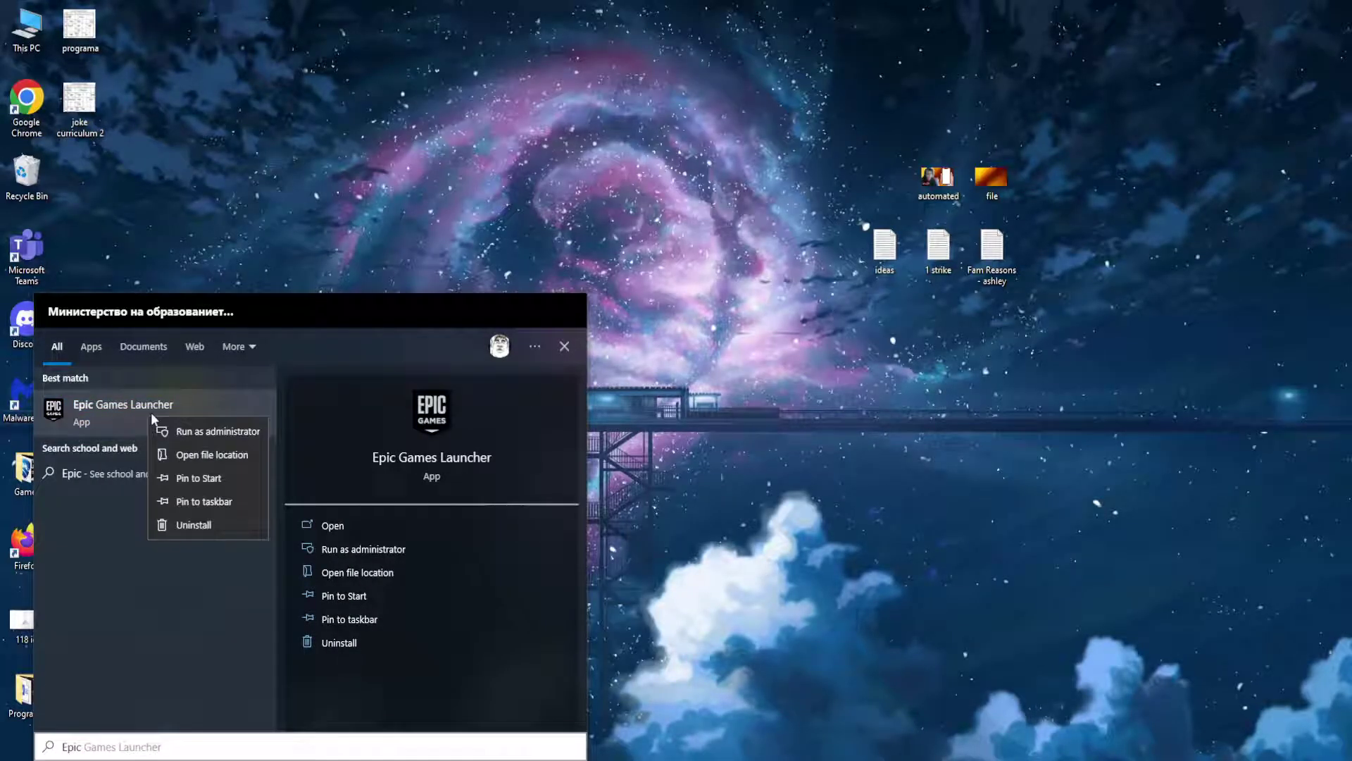
Open the Epic Games Launcher shortcut's Properties from its Start Menu Programs folder, moved higher on screen.
{"action": "left_click", "coordinate": [191, 457]}
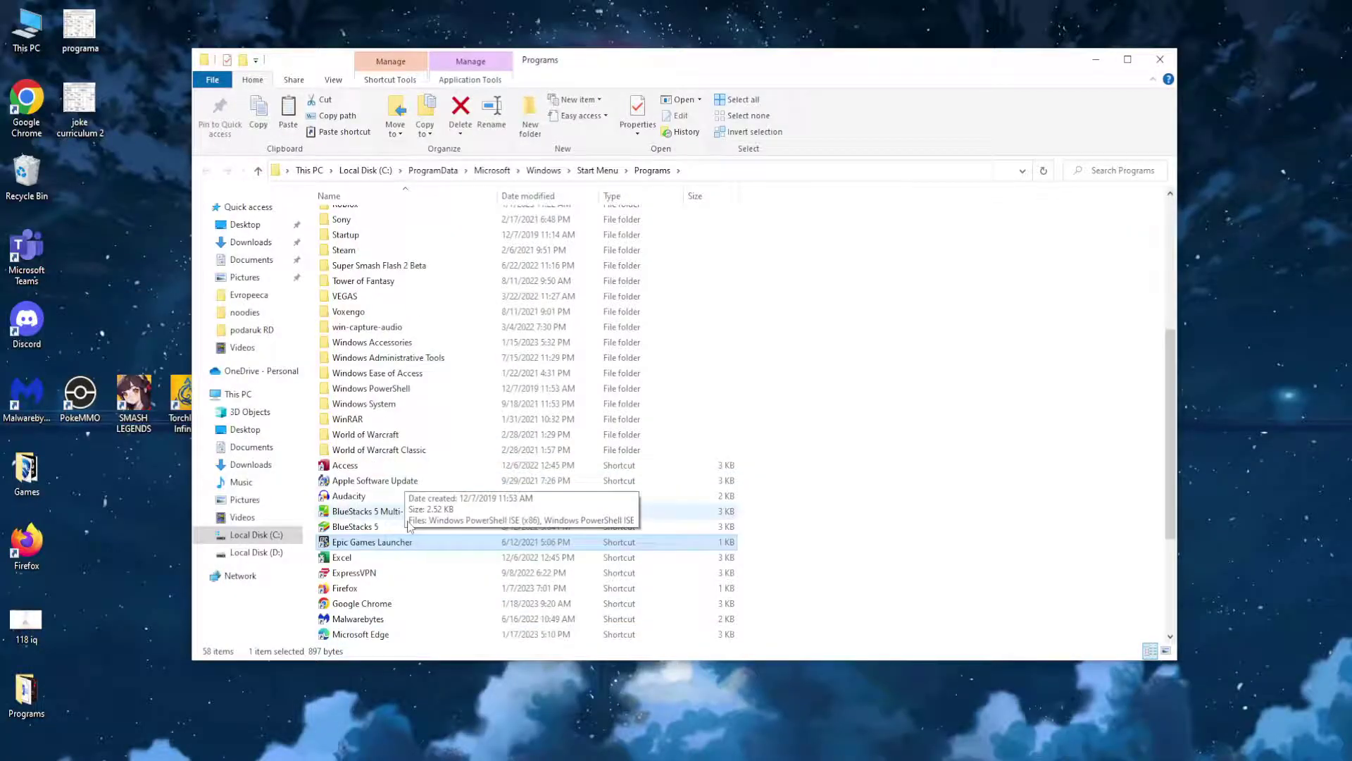
{"action": "right_click", "coordinate": [371, 543]}
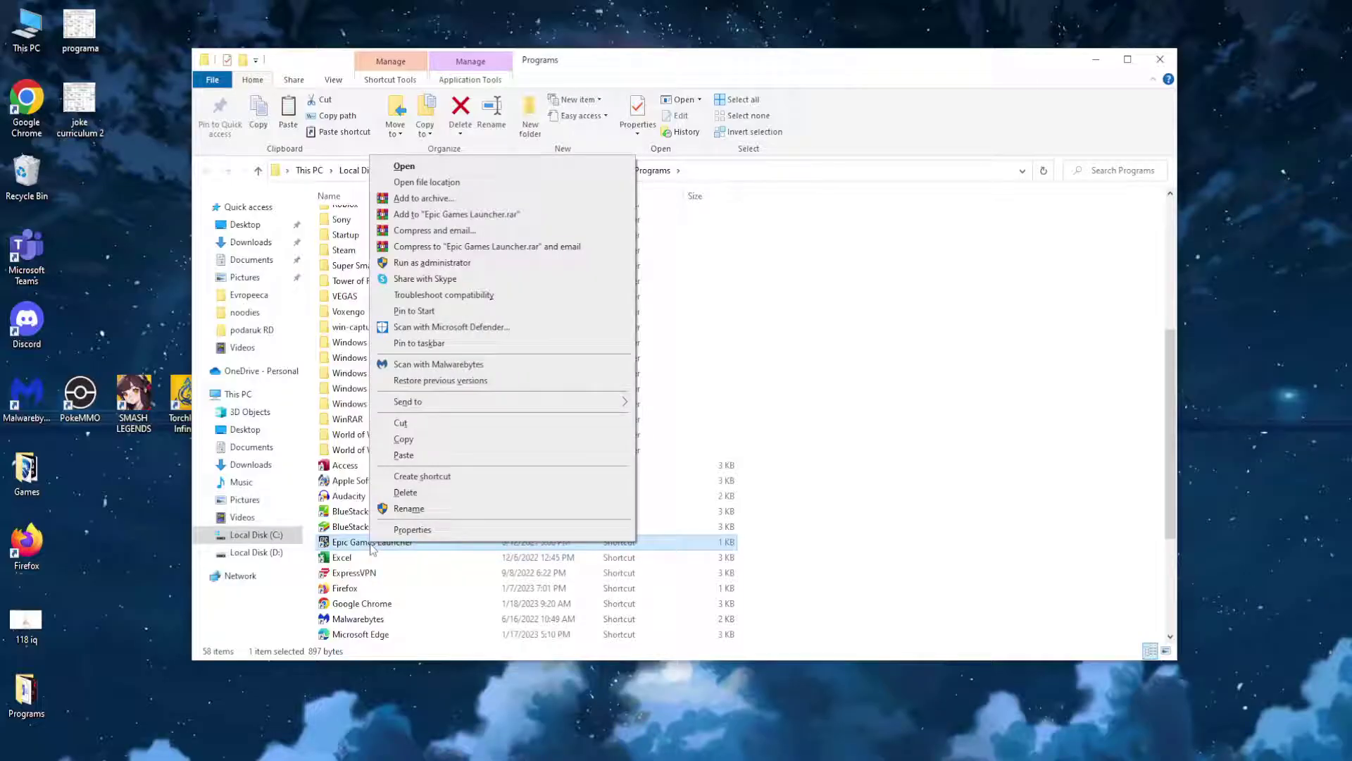
{"action": "left_click", "coordinate": [415, 530]}
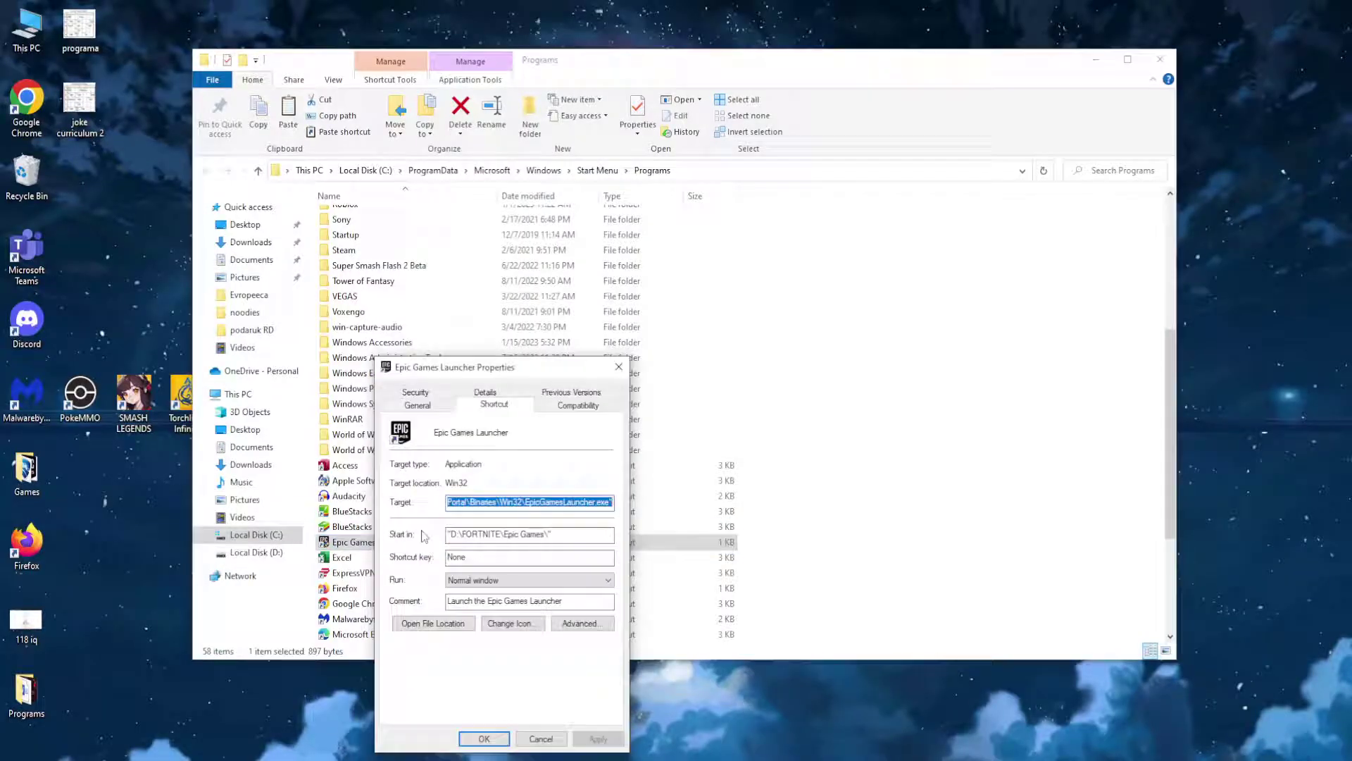
{"action": "mouse_move", "coordinate": [488, 374]}
{"action": "left_mouse_down"}
{"action": "mouse_move", "coordinate": [558, 213]}
{"action": "mouse_move", "coordinate": [577, 214]}
{"action": "left_mouse_up"}
Set the launcher shortcut to Windows 7 compatibility mode with Run as administrator.
{"action": "left_click", "coordinate": [665, 245]}
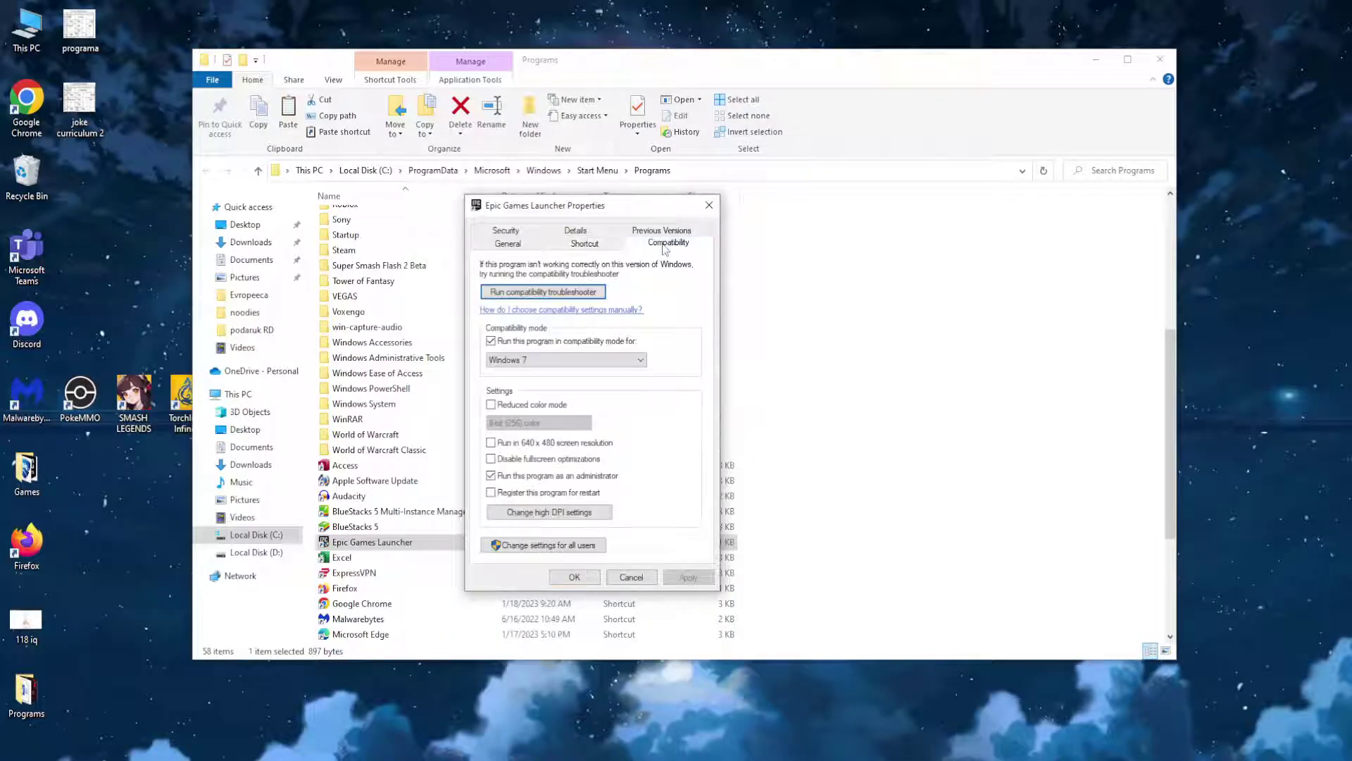
{"action": "left_click", "coordinate": [603, 341]}
{"action": "left_click", "coordinate": [520, 476]}
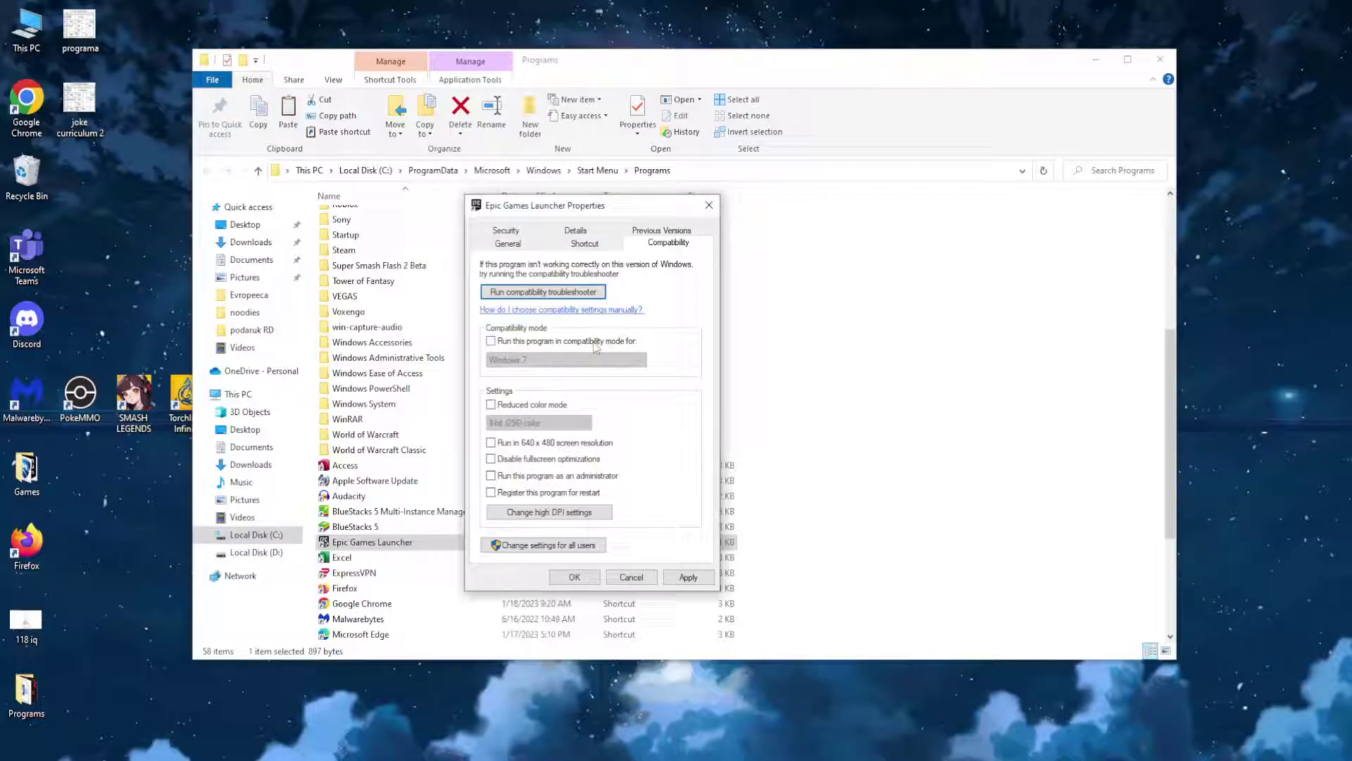
{"action": "left_click", "coordinate": [594, 344]}
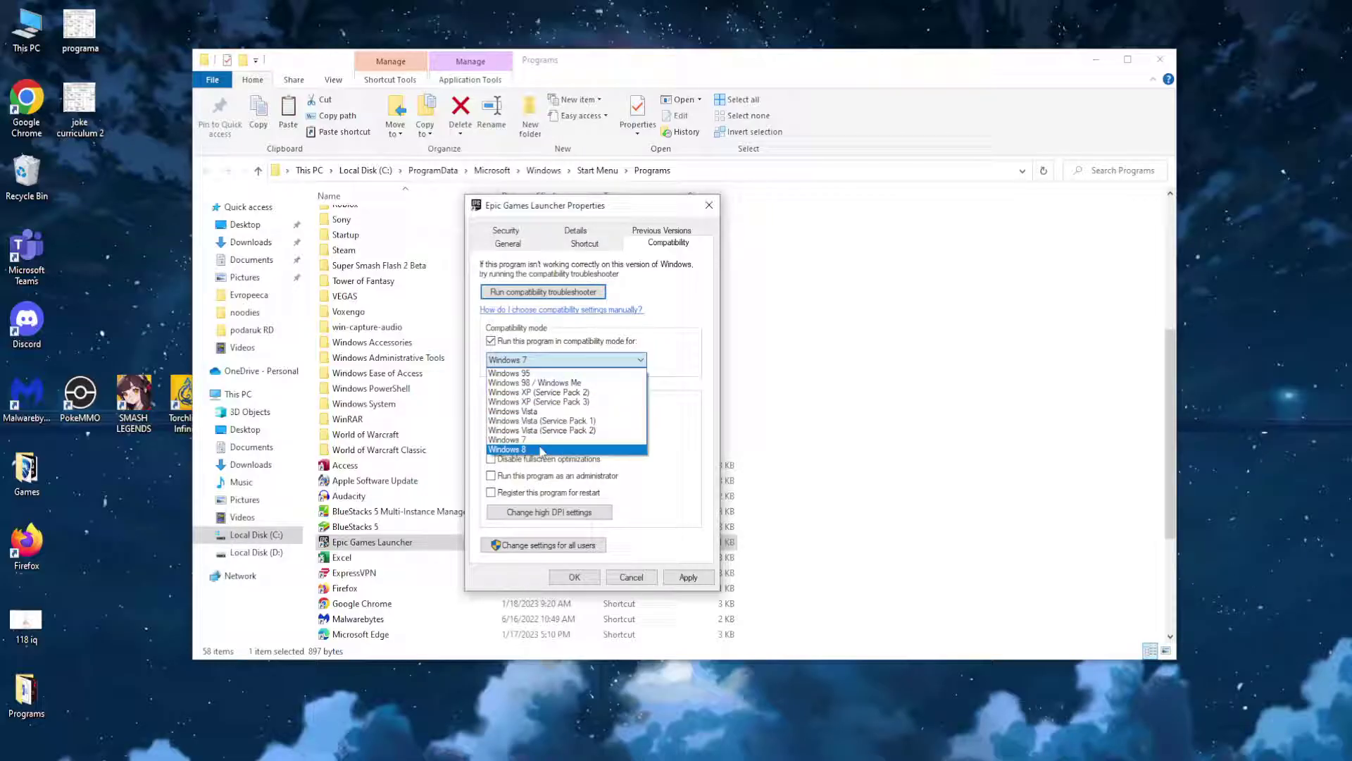
{"action": "left_click", "coordinate": [537, 440]}
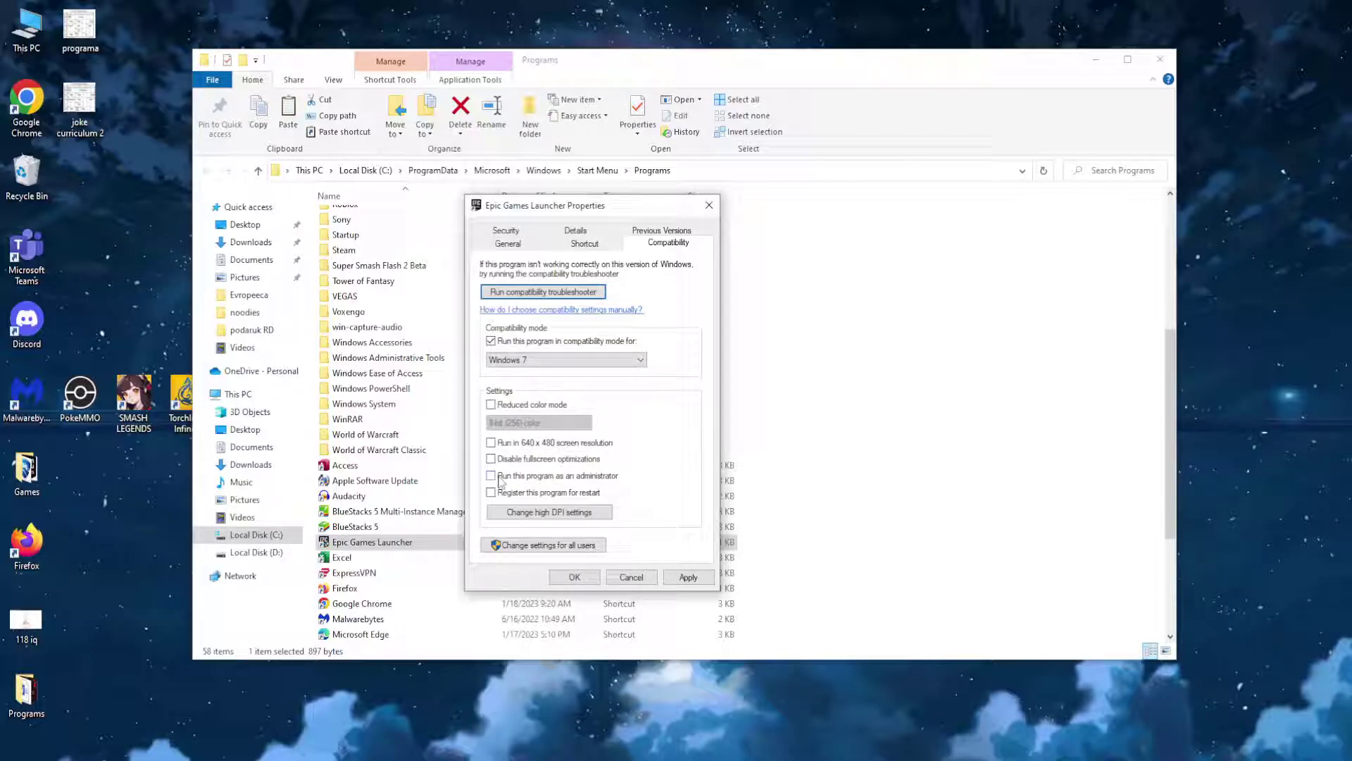
{"action": "left_click", "coordinate": [589, 482]}
{"action": "left_click", "coordinate": [492, 478]}
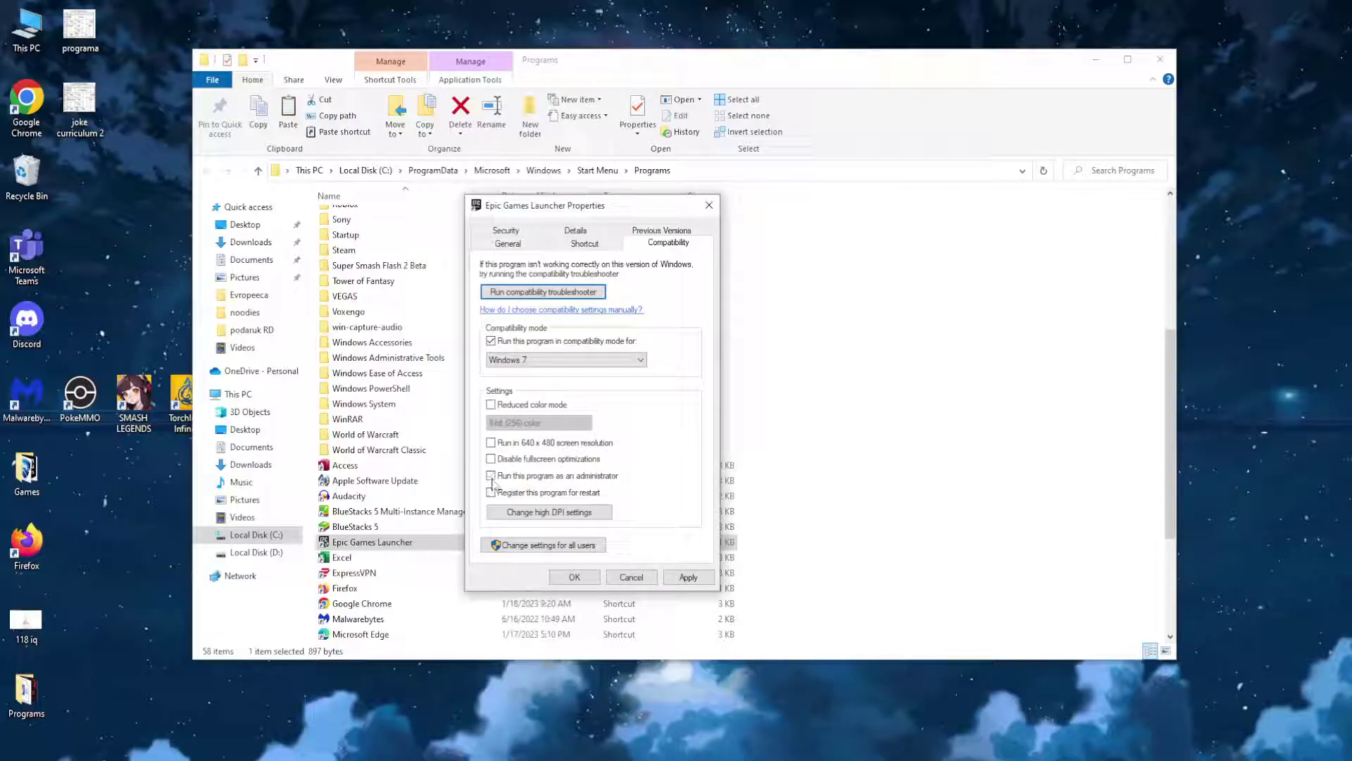
Apply and confirm the compatibility changes, then close the Programs folder window.
{"action": "left_click", "coordinate": [687, 577]}
{"action": "left_click", "coordinate": [571, 576]}
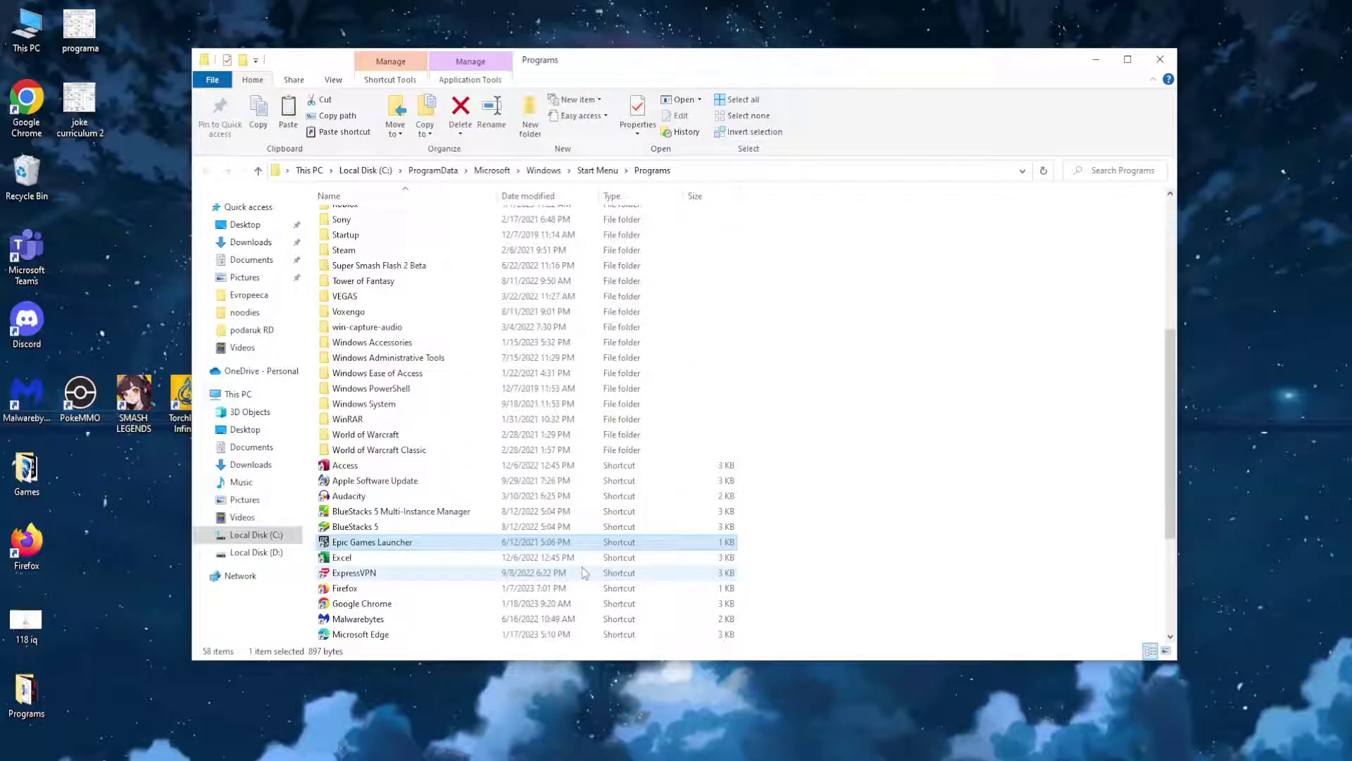
{"action": "left_click", "coordinate": [904, 505]}
{"action": "left_click", "coordinate": [1157, 64]}
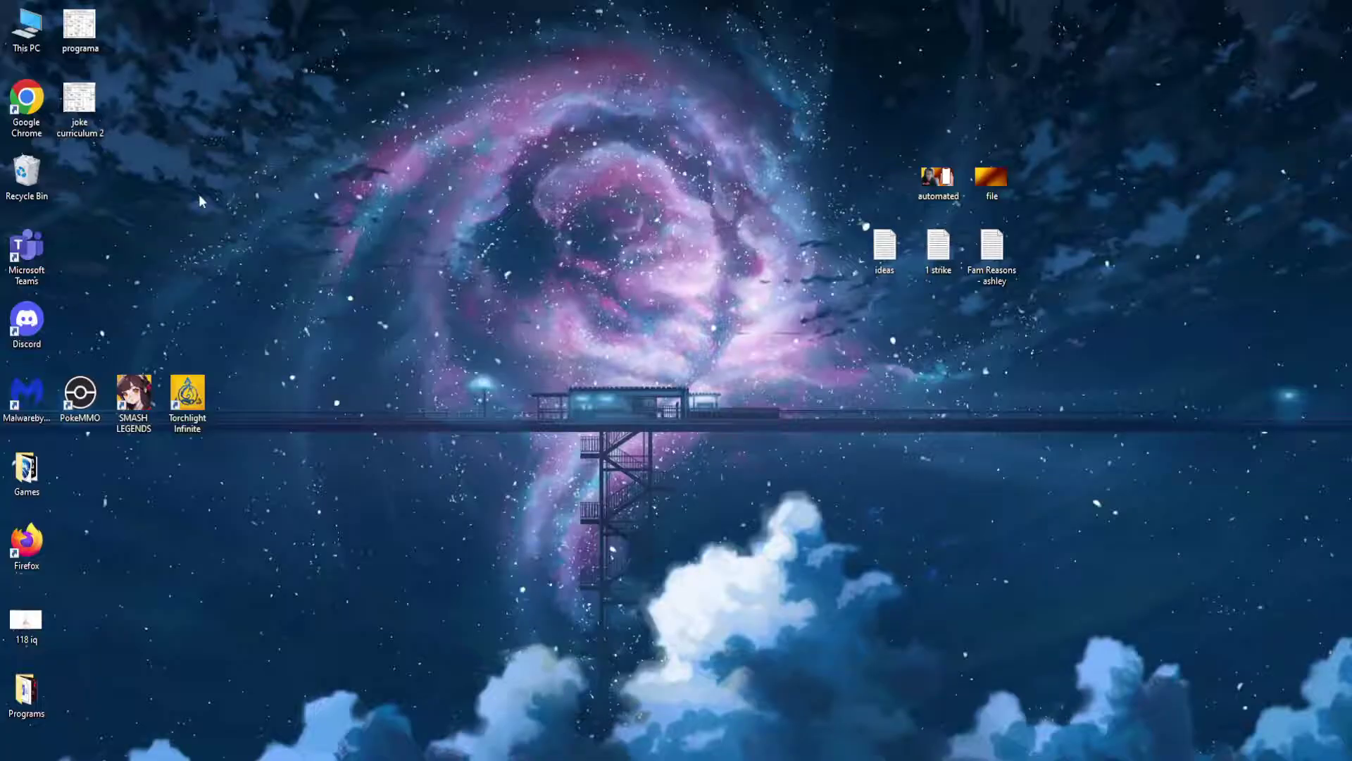
Browse from This PC to Local Disk (D:) > EPIC GAMES > rocketleague > Binaries.
{"action": "double_click", "coordinate": [28, 33]}
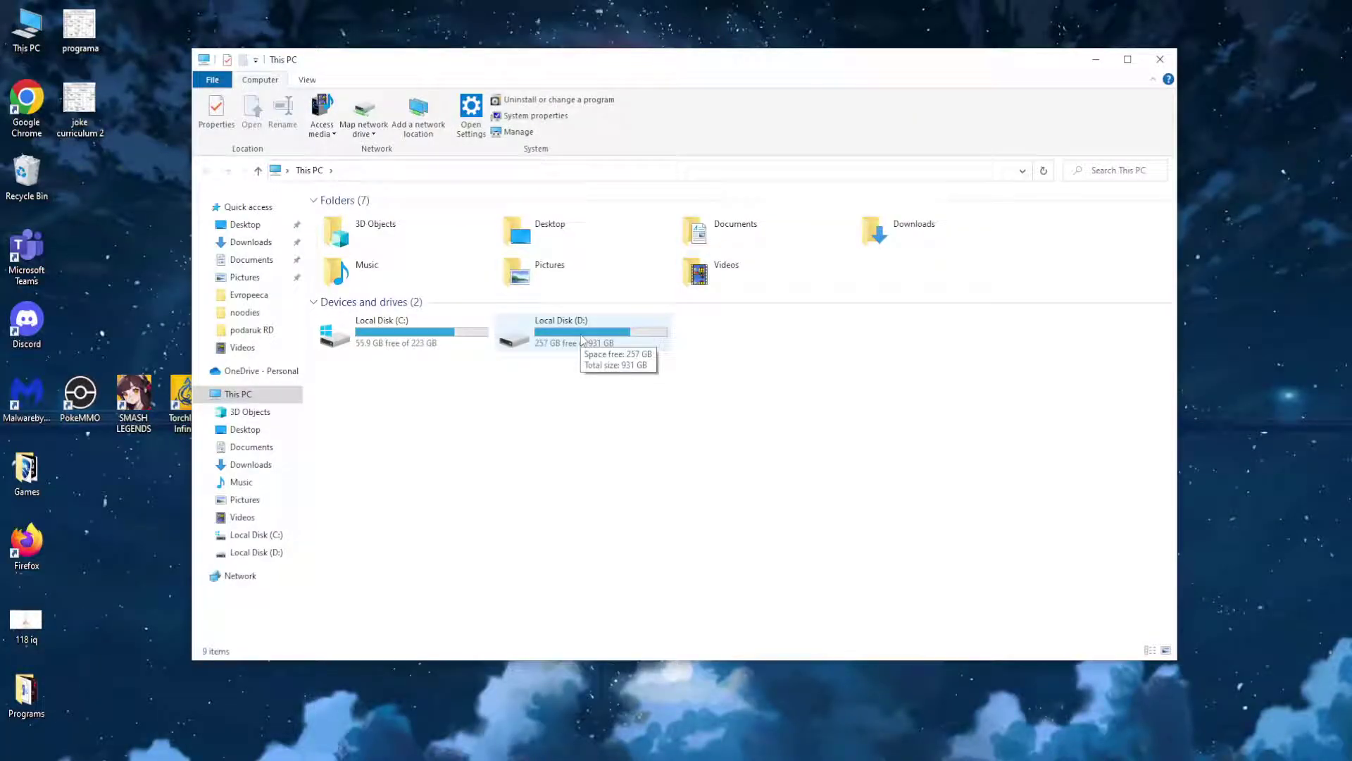
{"action": "left_click", "coordinate": [238, 394]}
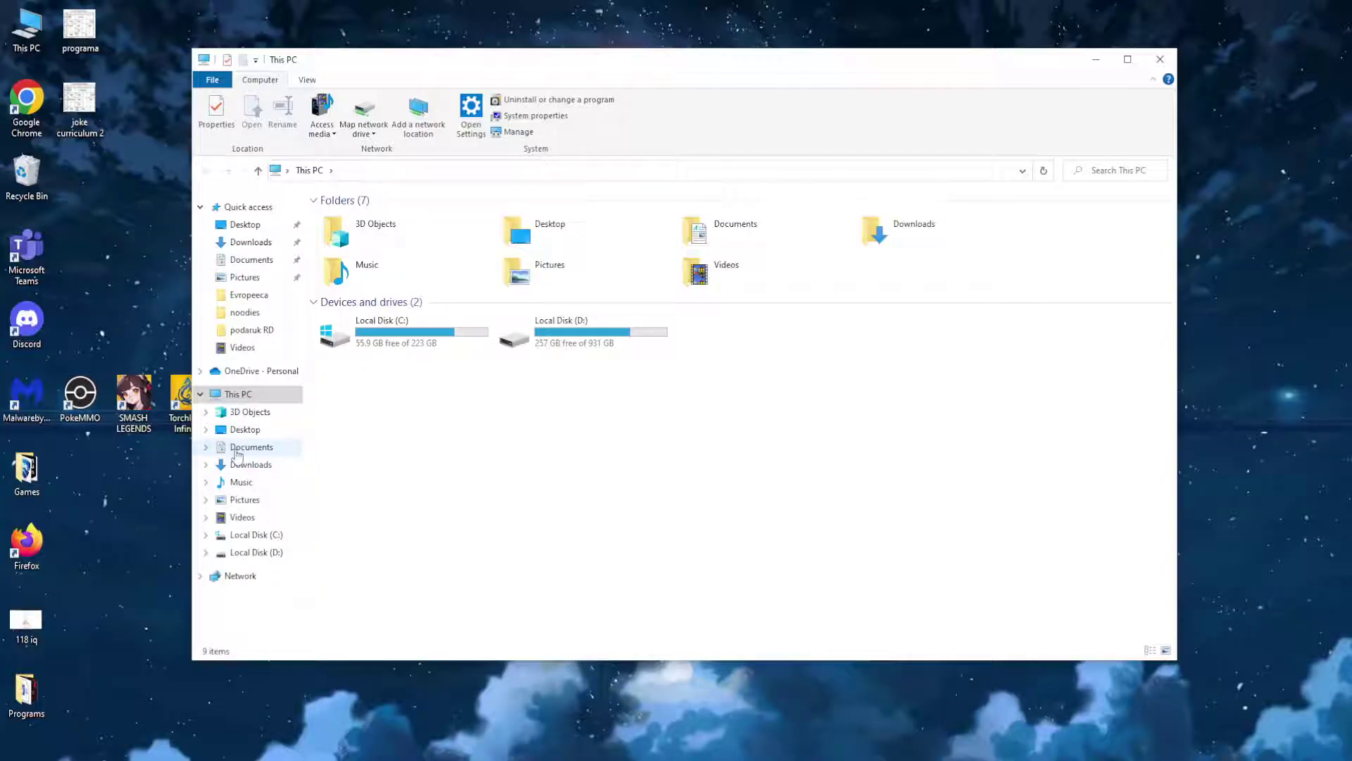
{"action": "left_click", "coordinate": [570, 336]}
{"action": "double_click", "coordinate": [571, 337]}
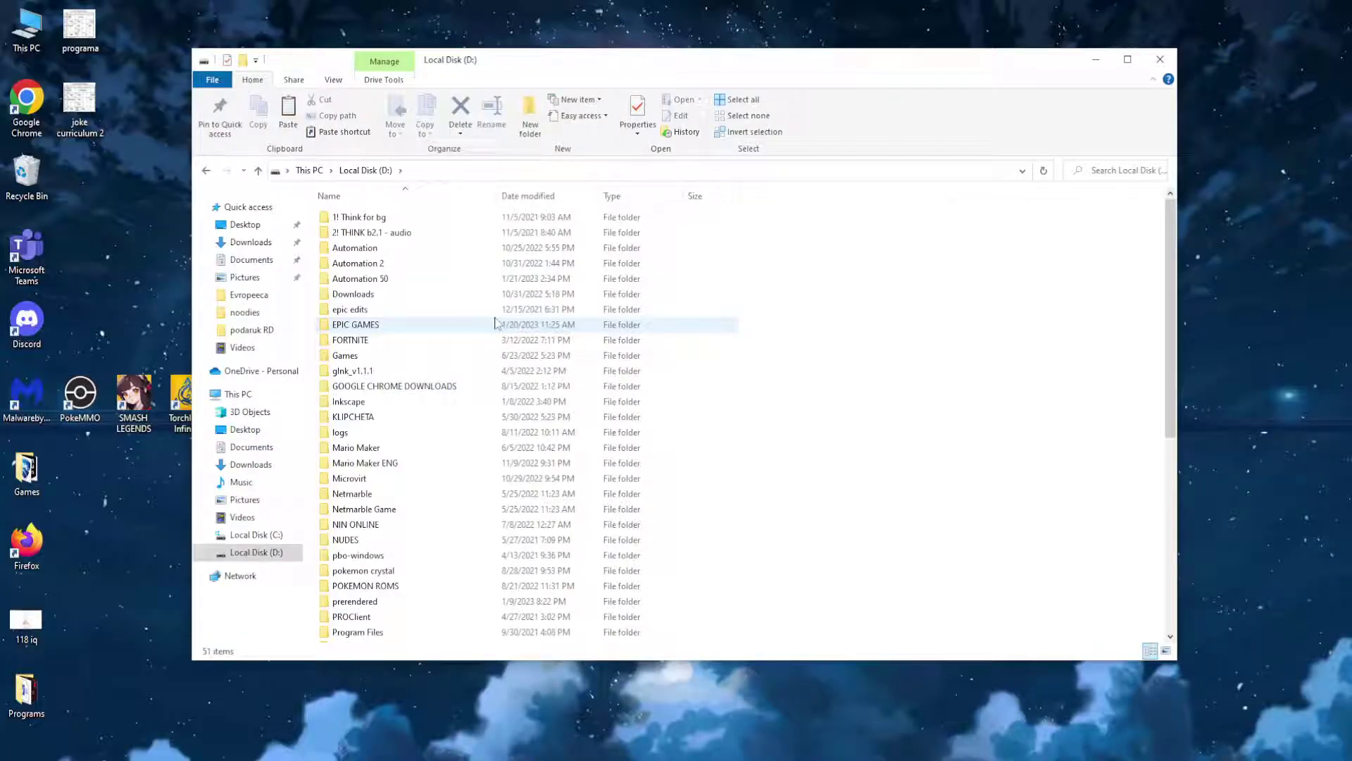
{"action": "double_click", "coordinate": [372, 327]}
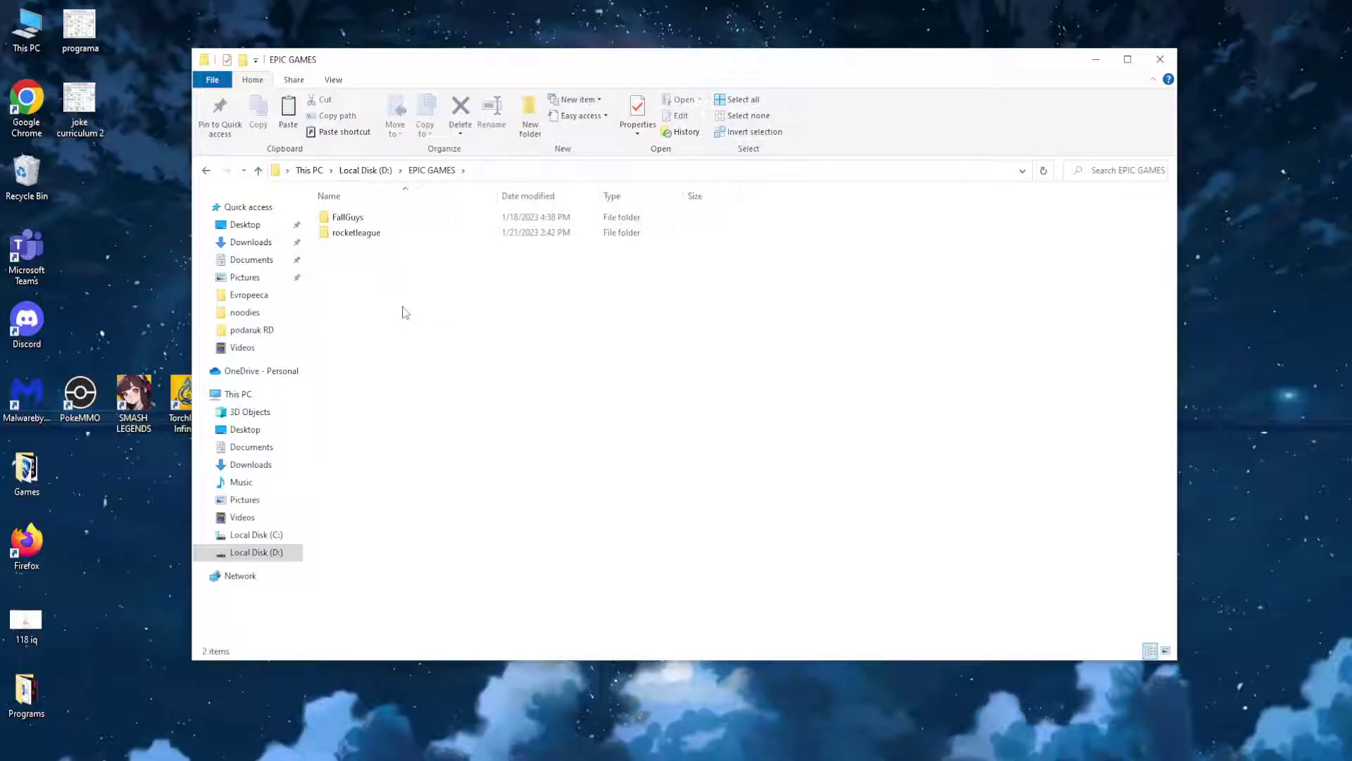
{"action": "double_click", "coordinate": [354, 232]}
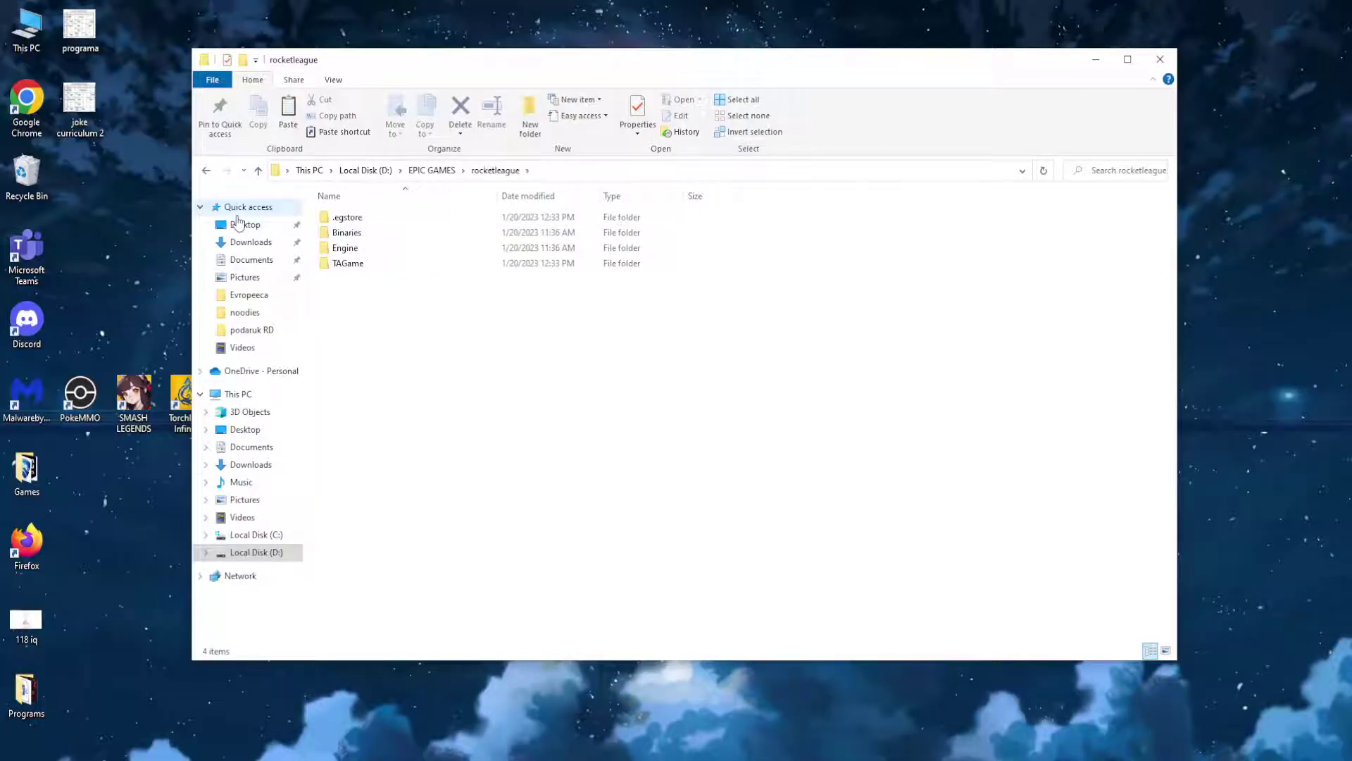
{"action": "left_click", "coordinate": [207, 171]}
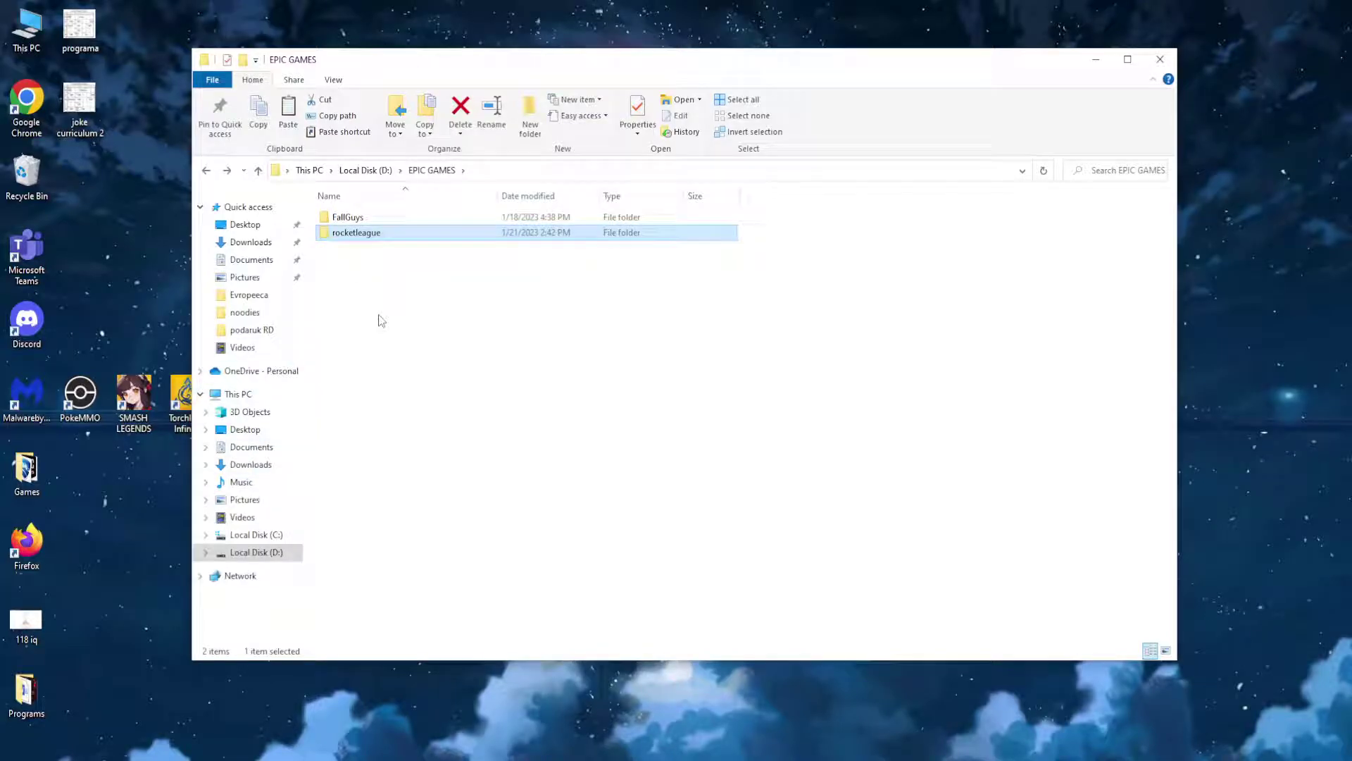
{"action": "double_click", "coordinate": [372, 238]}
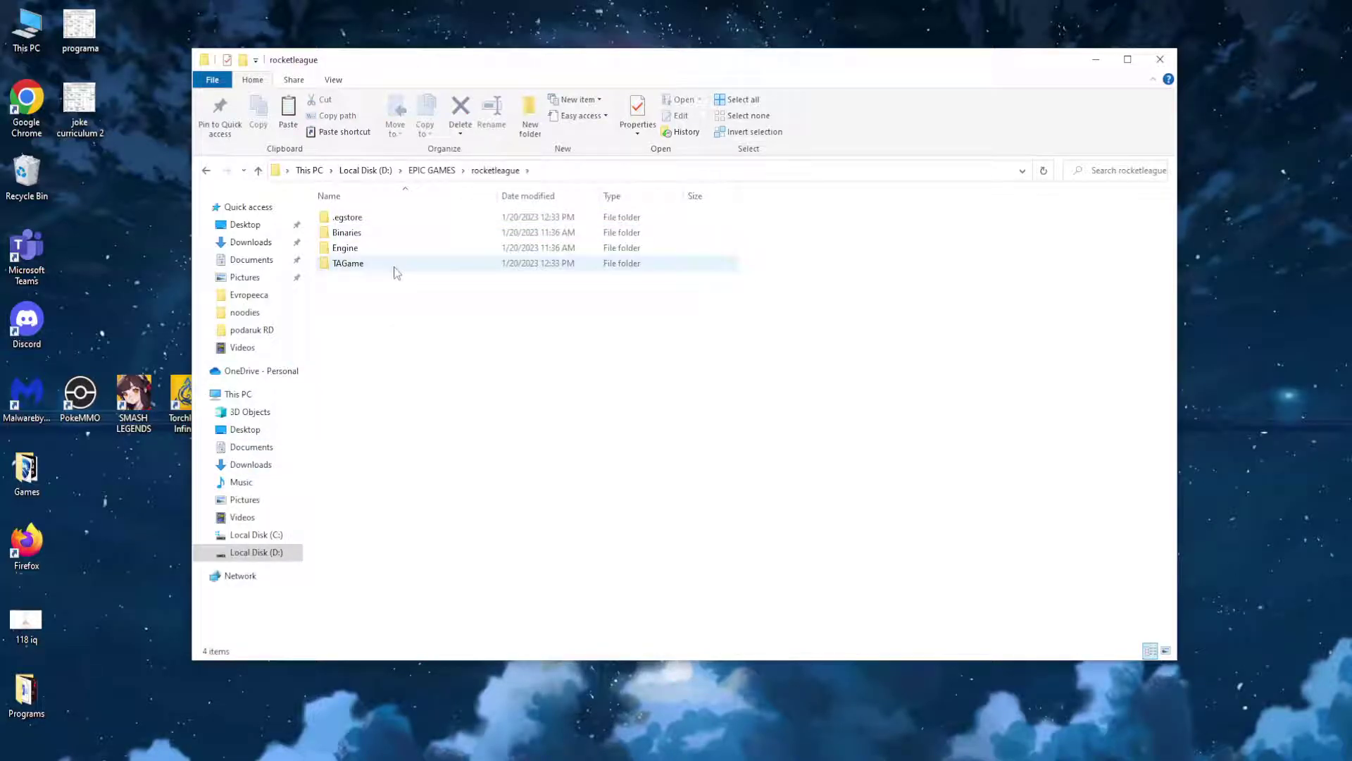
{"action": "double_click", "coordinate": [370, 234]}
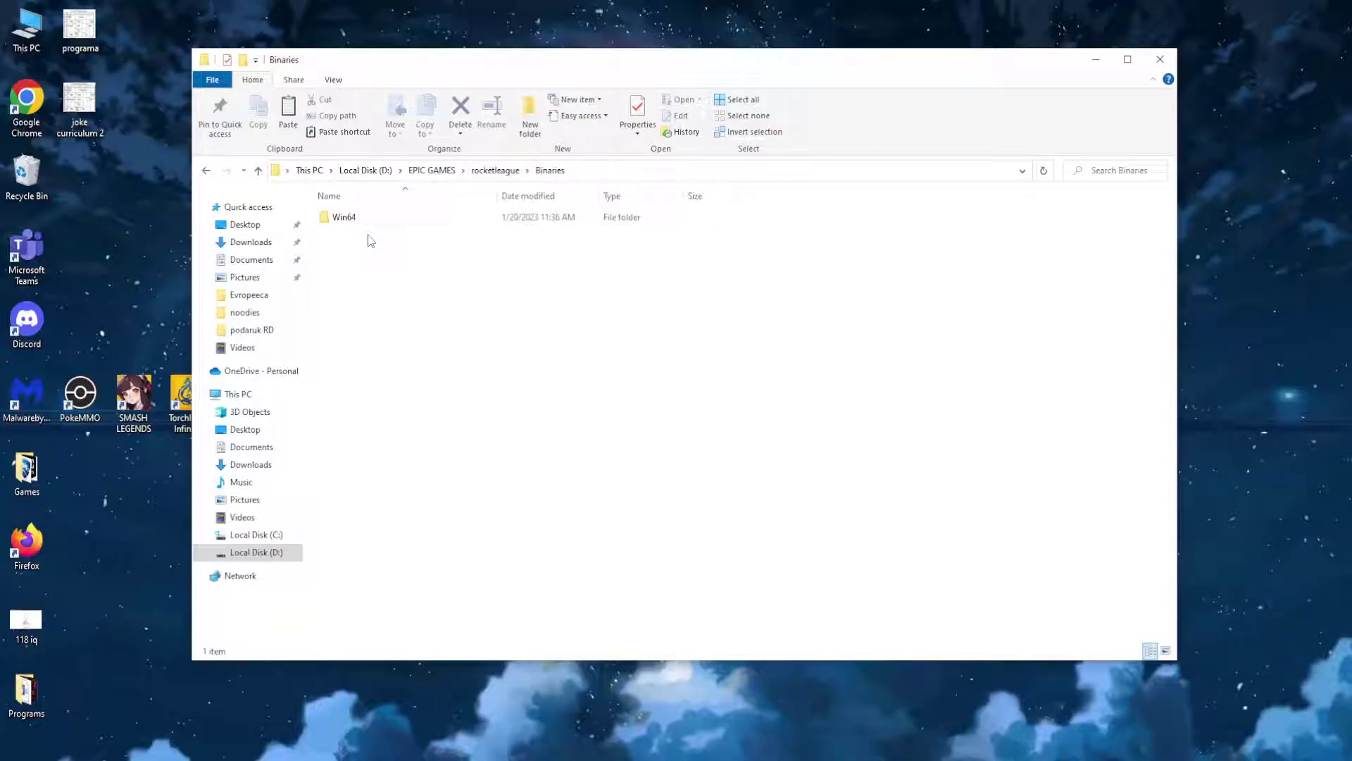
Open Win64 and bring up the RocketLeague application's Properties, moved higher on screen.
{"action": "double_click", "coordinate": [348, 218]}
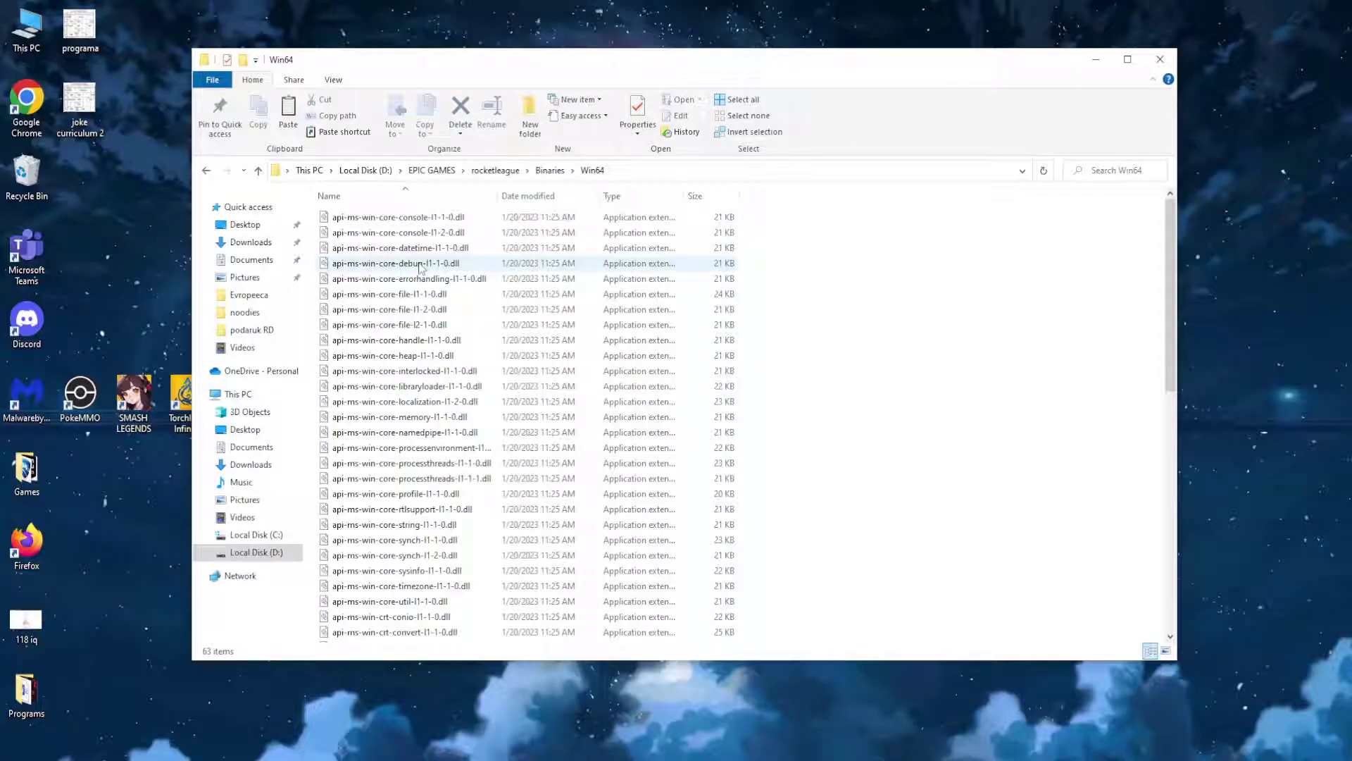
{"action": "scroll", "coordinate": [419, 306], "scroll_direction": "down", "scroll_amount": 4}
{"action": "scroll", "coordinate": [419, 306], "scroll_direction": "down", "scroll_amount": 5}
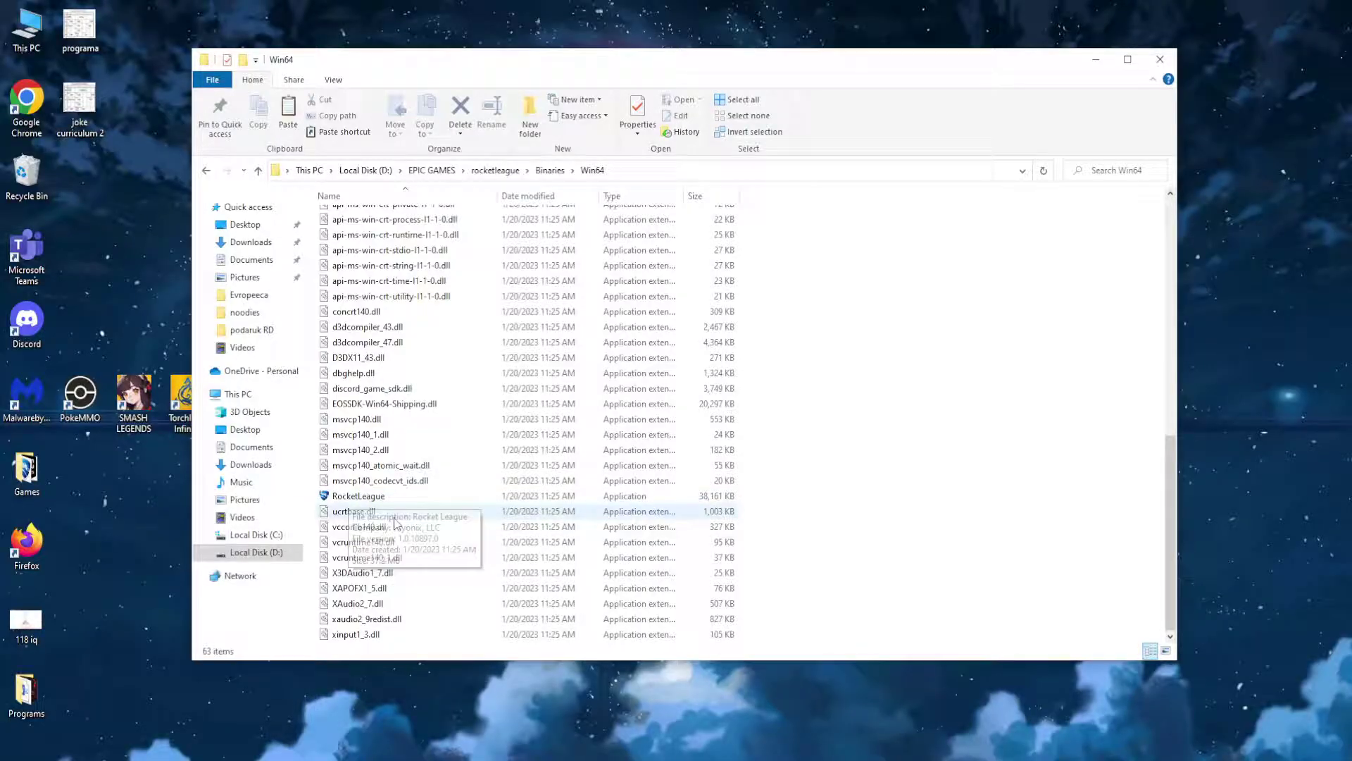
{"action": "right_click", "coordinate": [370, 498]}
{"action": "left_click", "coordinate": [410, 484]}
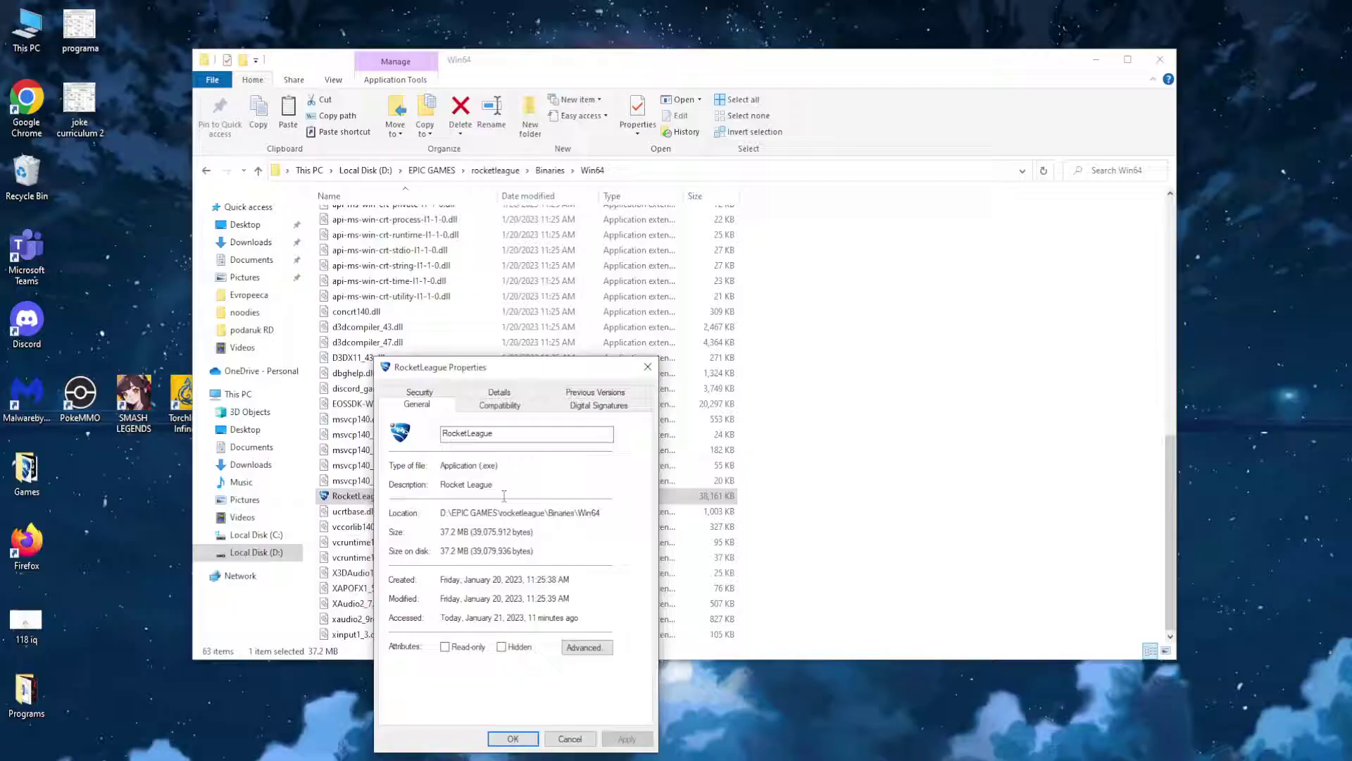
{"action": "left_click_drag", "start_coordinate": [517, 372], "coordinate": [567, 241]}
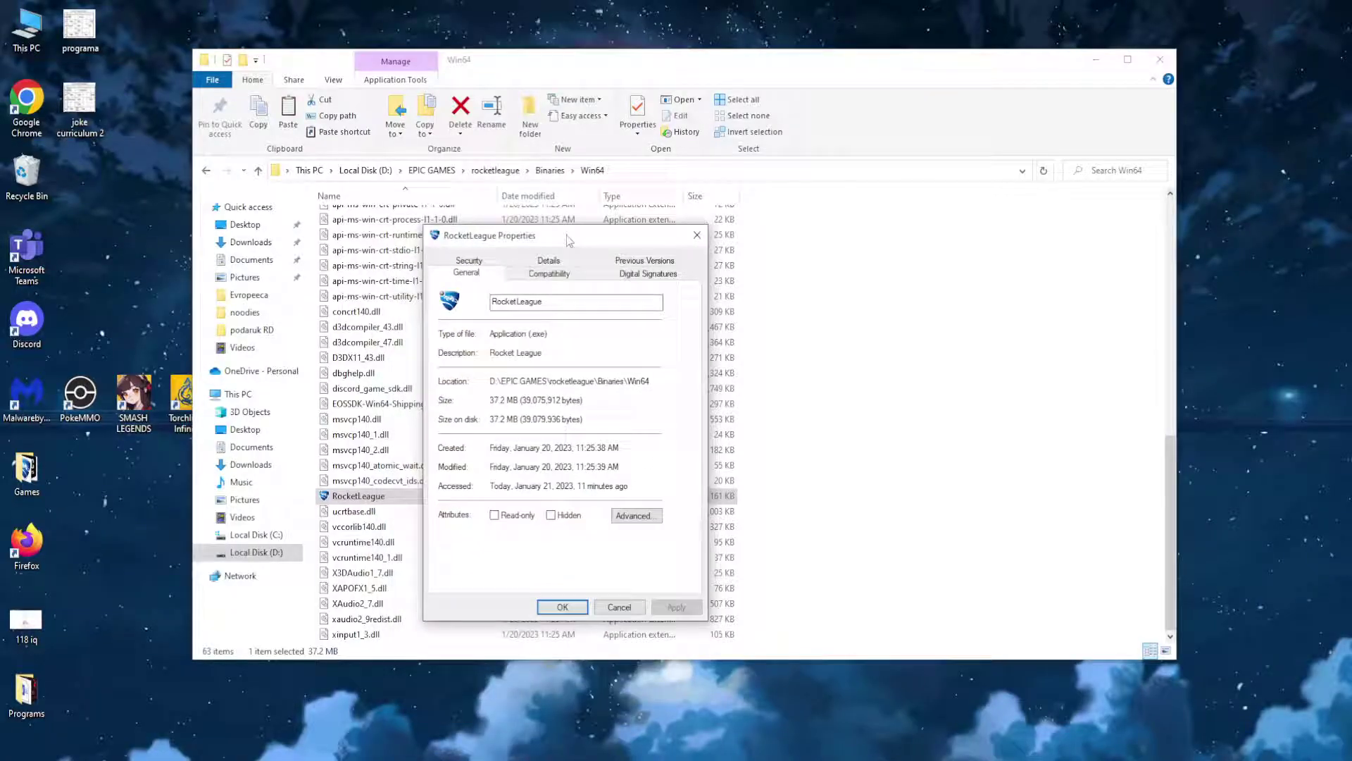
Turn on Windows 7 compatibility mode for RocketLeague.
{"action": "left_click", "coordinate": [549, 273]}
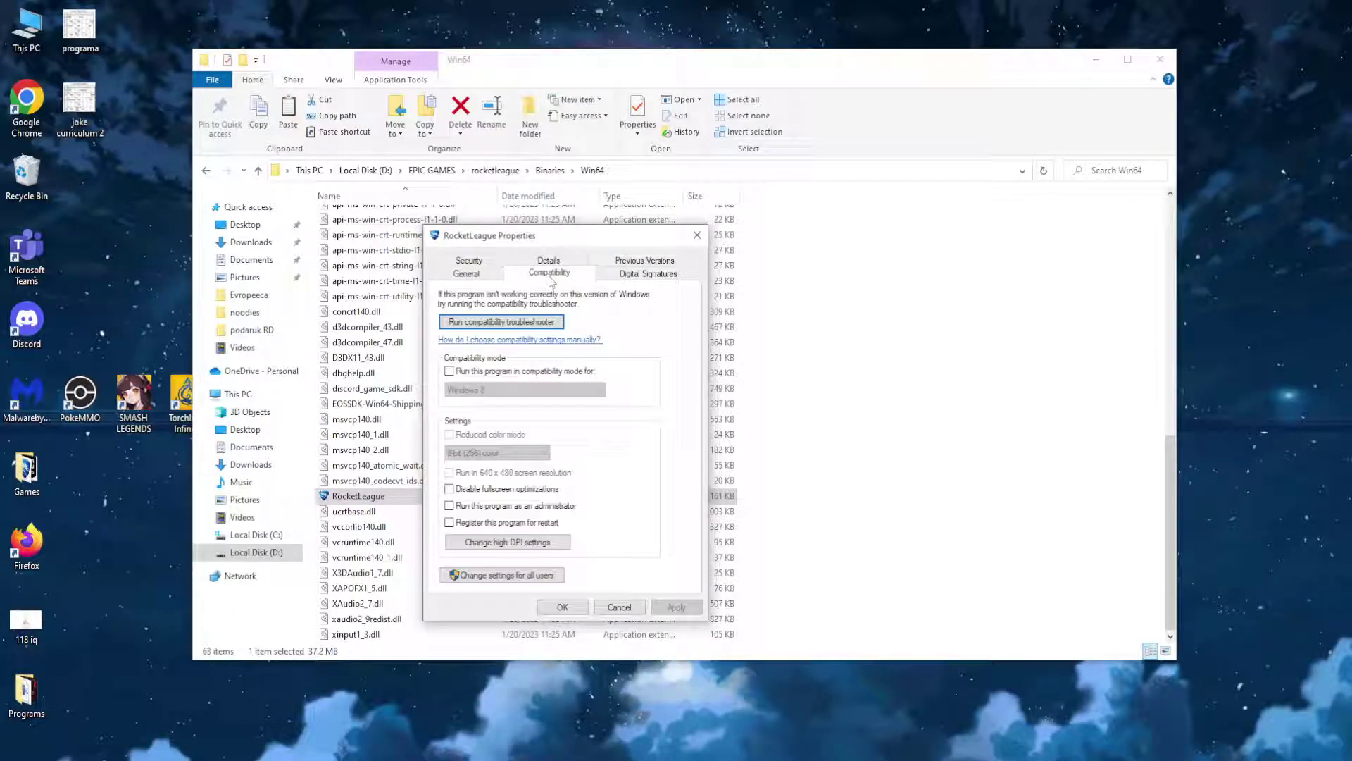
{"action": "left_click", "coordinate": [450, 371]}
{"action": "left_click", "coordinate": [515, 392]}
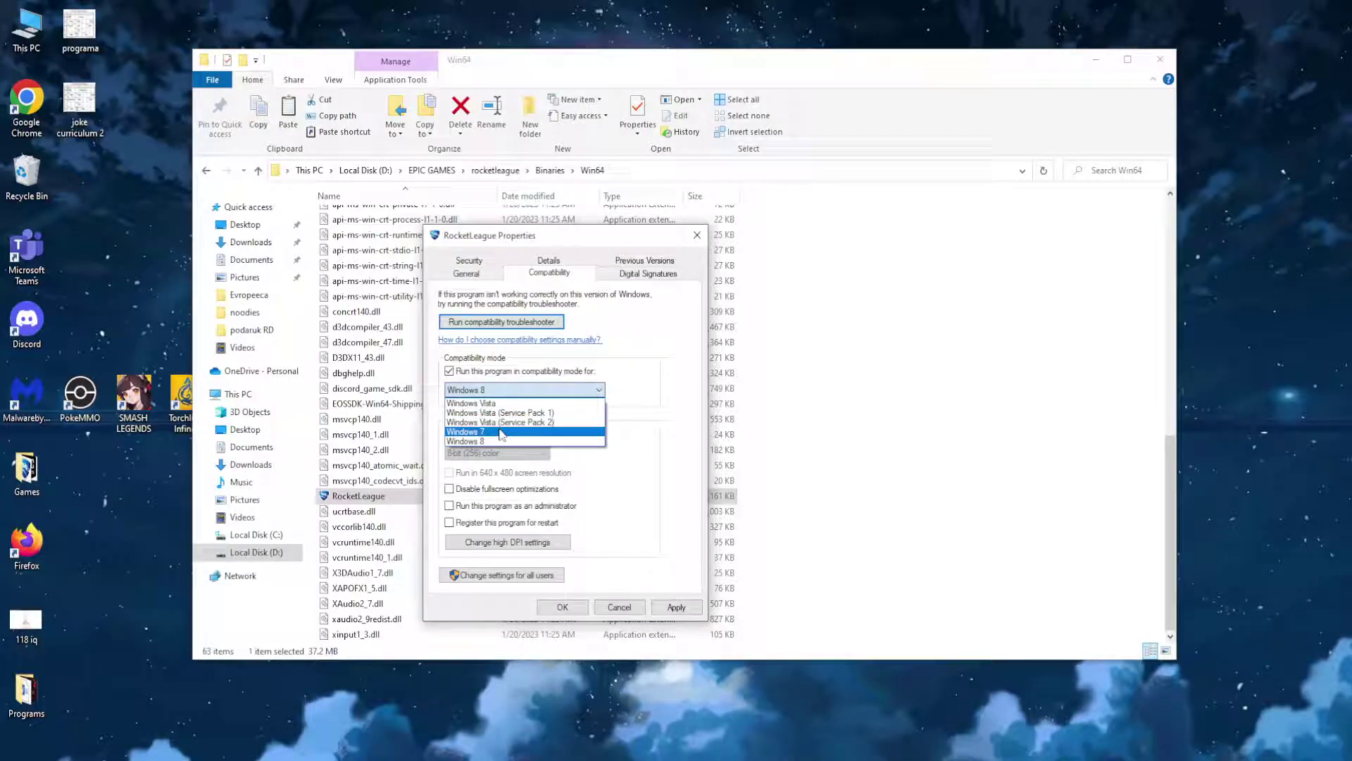
{"action": "left_click", "coordinate": [502, 433]}
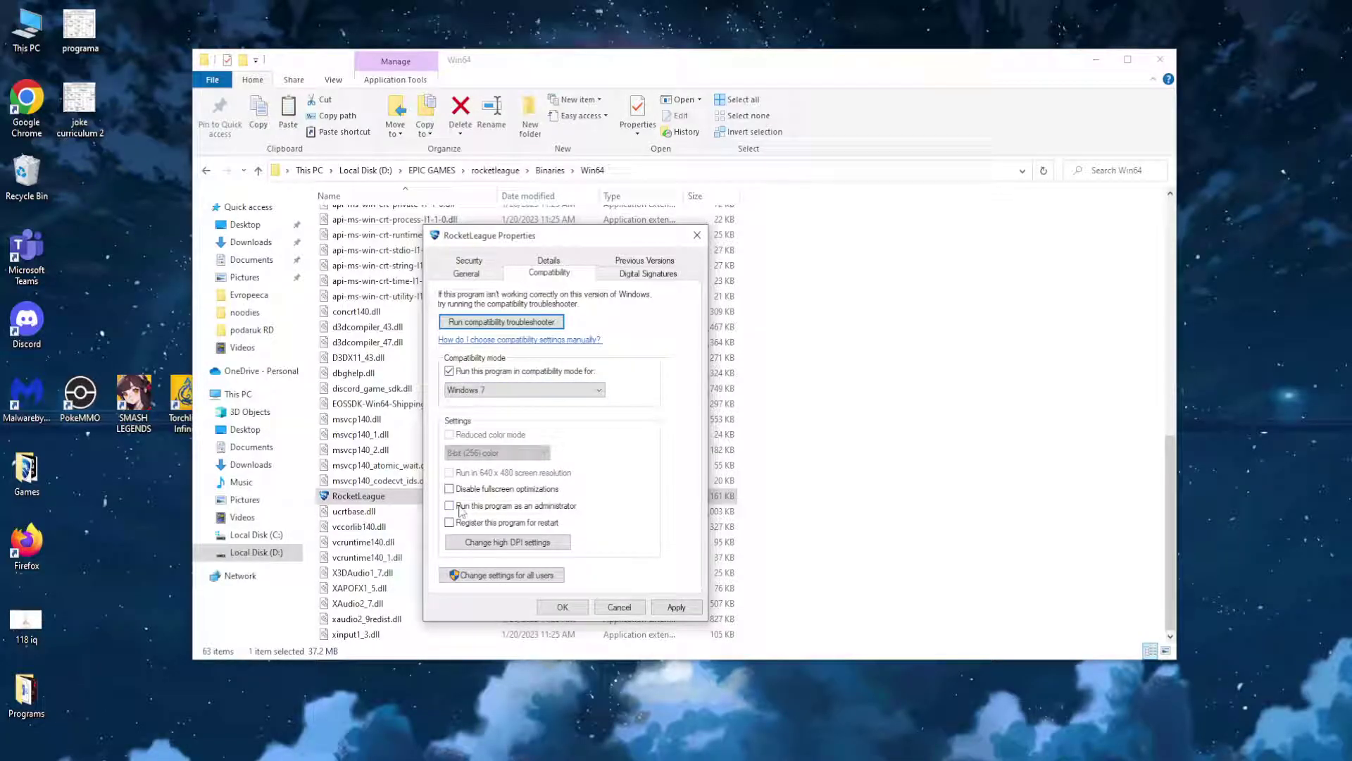
Apply and confirm RocketLeague's compatibility settings, then close the File Explorer window.
{"action": "left_click", "coordinate": [676, 607]}
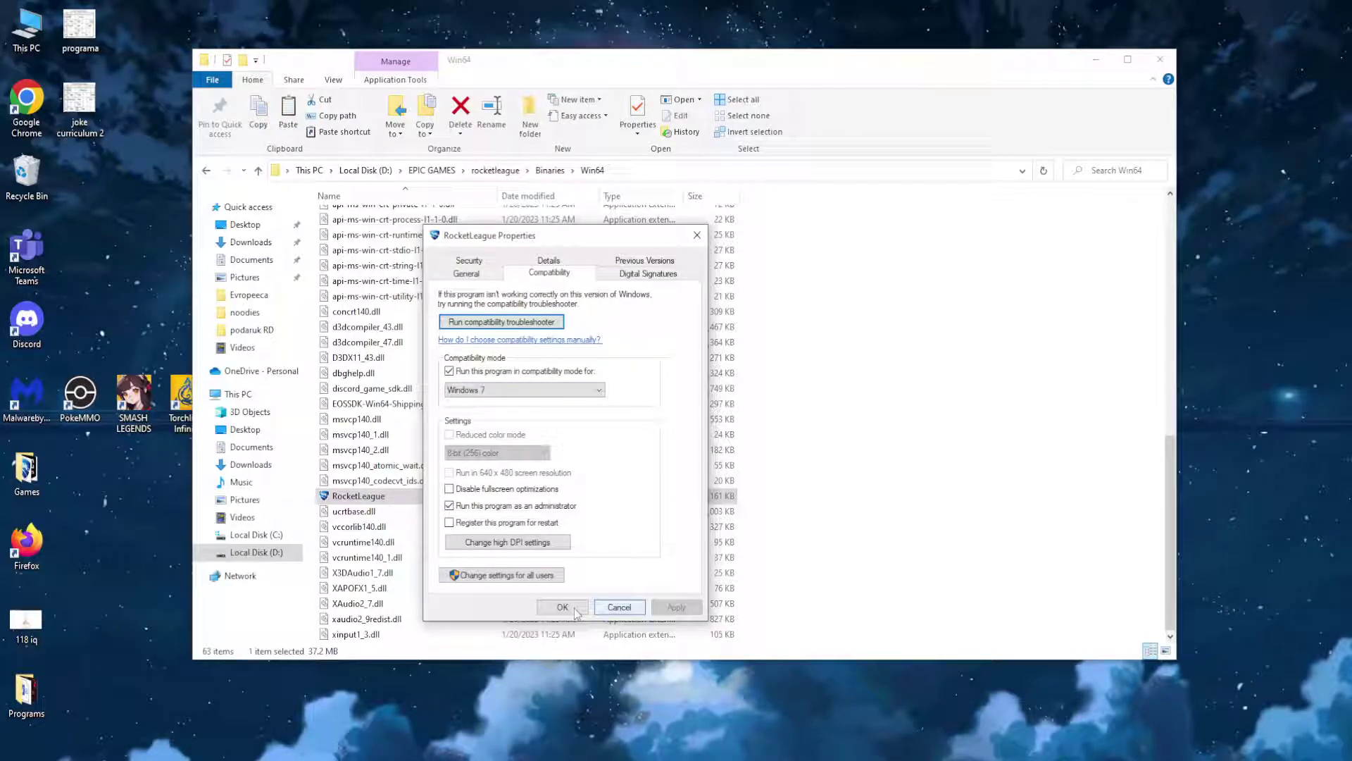
{"action": "left_click", "coordinate": [562, 607]}
{"action": "left_click", "coordinate": [861, 375]}
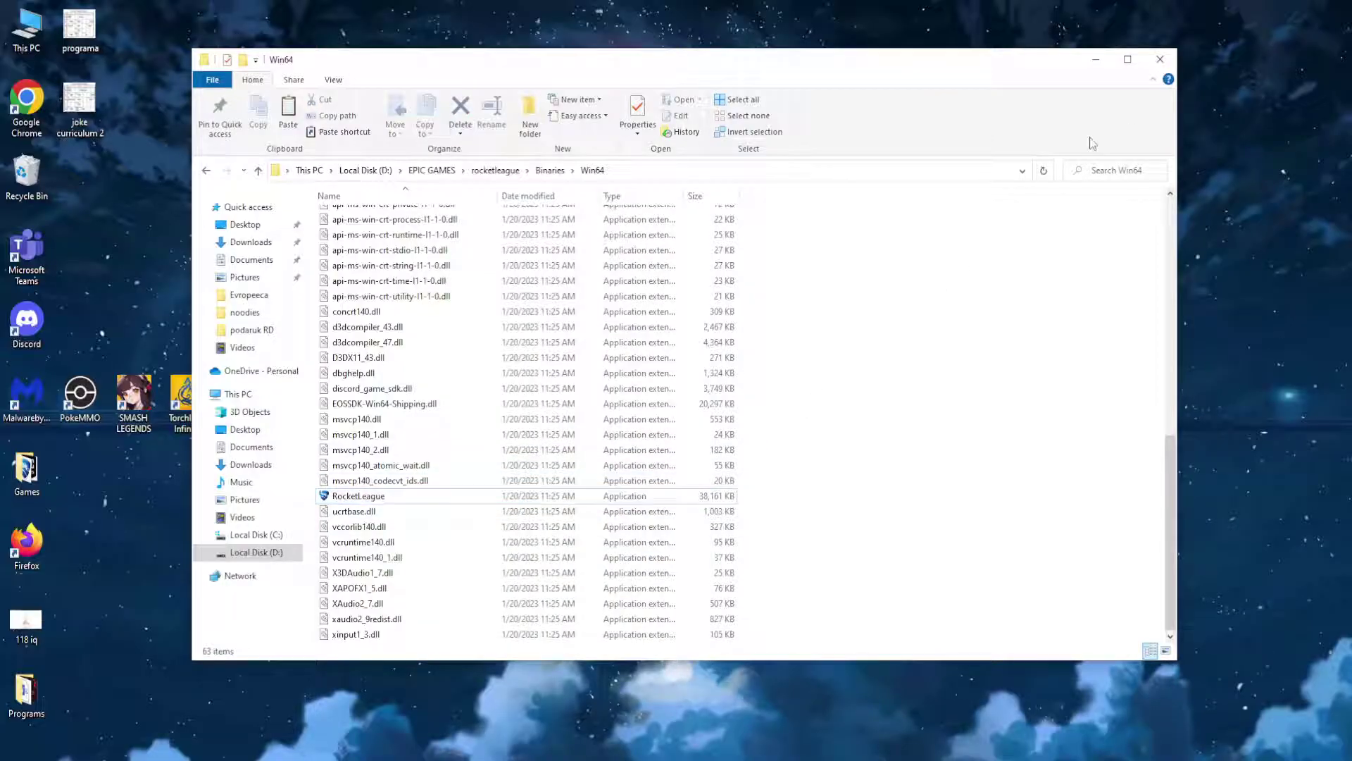
{"action": "left_click", "coordinate": [1172, 60]}
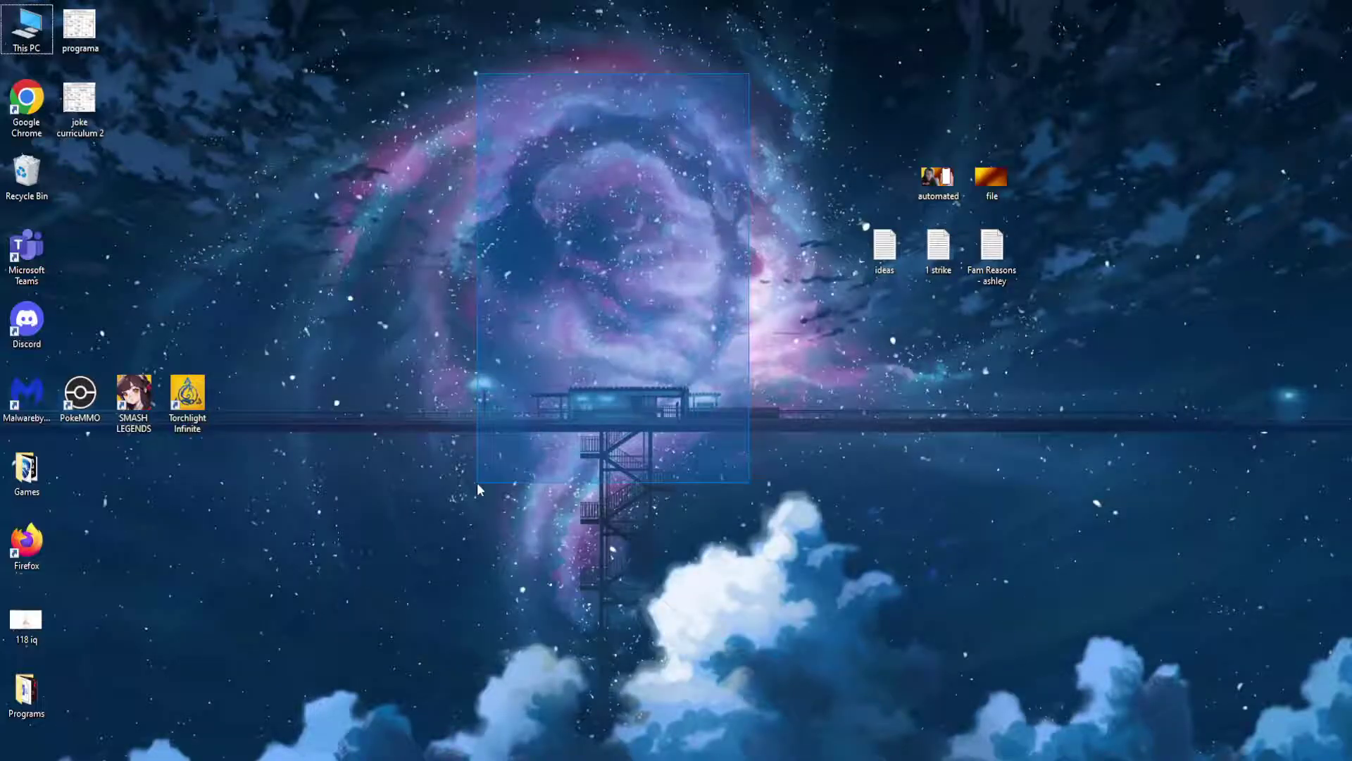